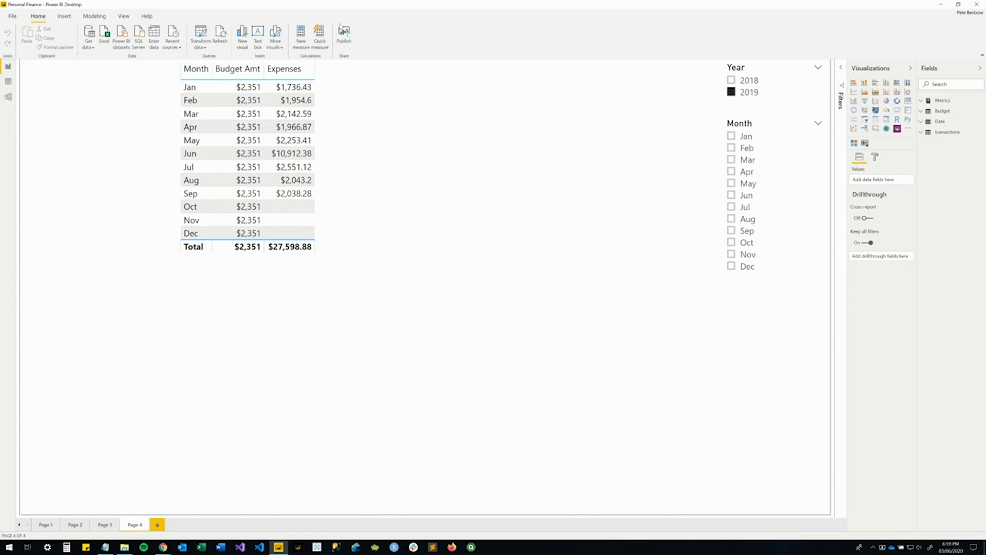
# Examine the model's relationships, the Budget table's data and the YearMonth column of the Date table.
pyautogui.click(8, 97)
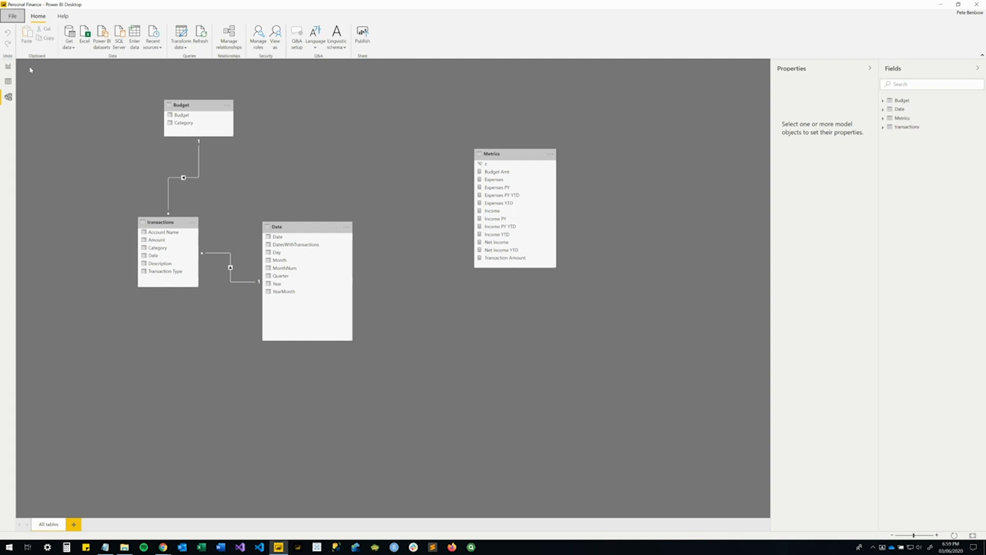
pyautogui.click(7, 88)
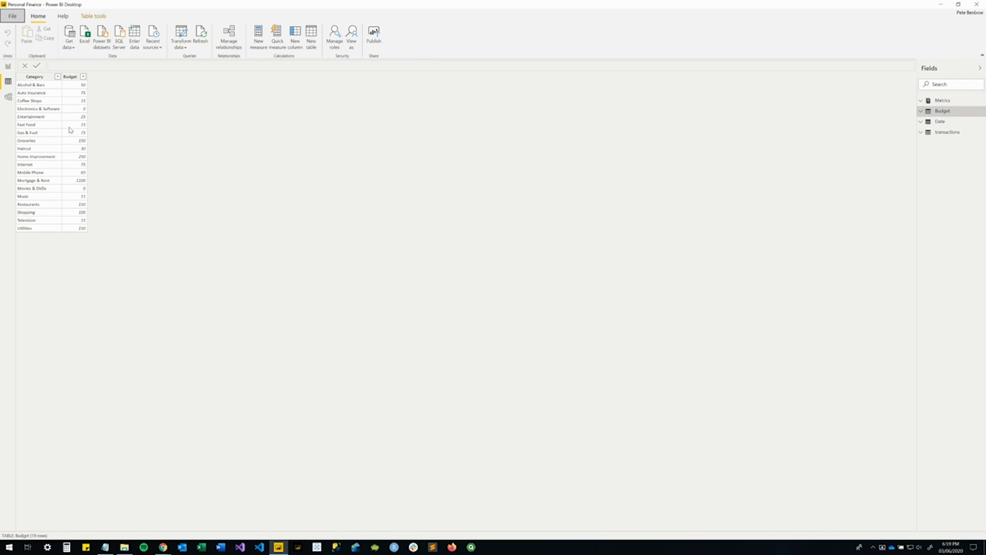
pyautogui.click(920, 121)
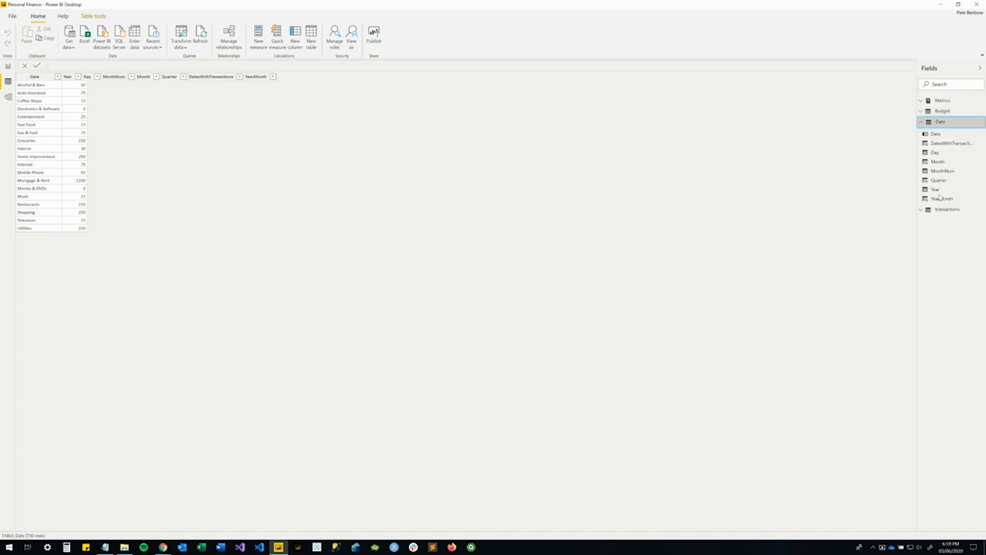
pyautogui.click(941, 198)
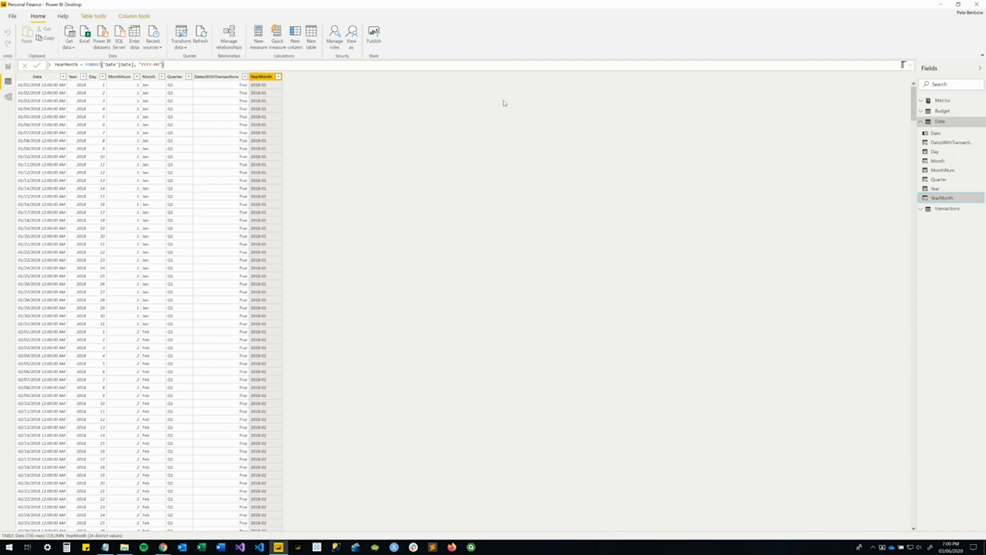
pyautogui.click(260, 80)
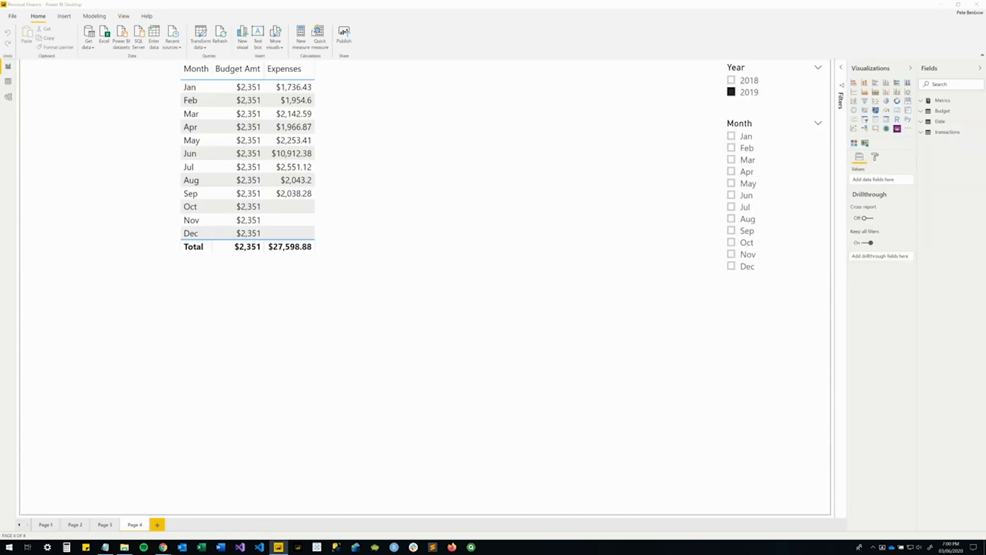
# Start a new calculated table named "Monthly Budget", leaving its expression for a second formula line.
pyautogui.click(302, 44)
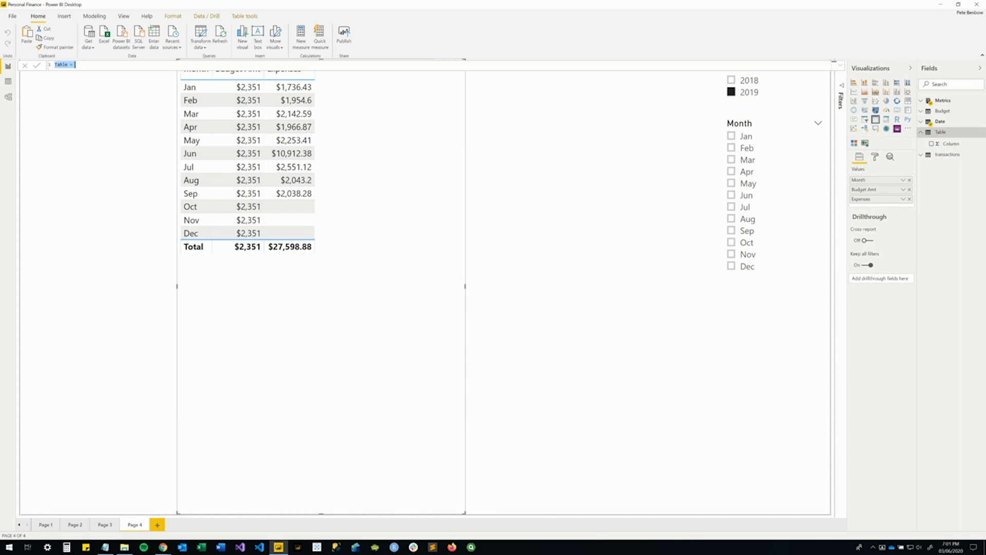
pyautogui.click(87, 63)
pyautogui.hotkey('ctrl', 'a')
pyautogui.write('Monthly Budget =')
pyautogui.hotkey('shift', 'Return')
# Define the Monthly Budget table as SUMMARIZE('Date','Date'[YearMonth]) and commit the formula.
pyautogui.write('SUMMARIZE(Date')
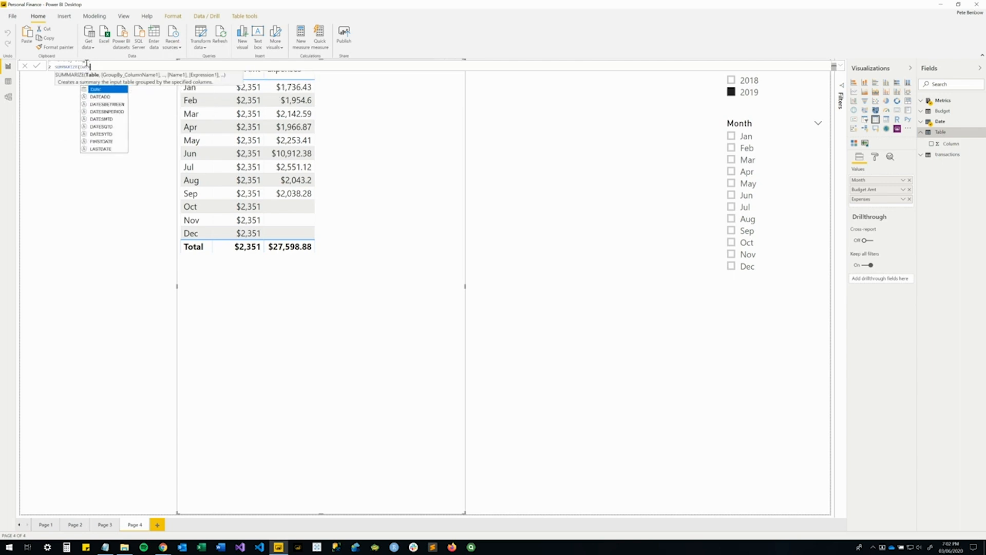
pyautogui.press('Tab')
pyautogui.write(',Date')
pyautogui.press('Down')
pyautogui.press('Down')
pyautogui.press('Down')
pyautogui.press('Down')
pyautogui.press('Down')
pyautogui.press('Down')
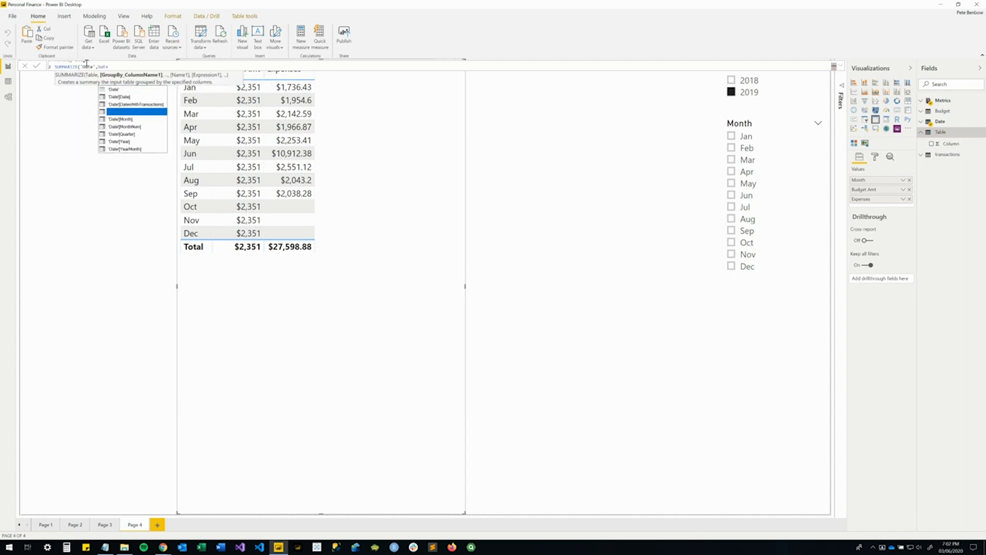
pyautogui.press('Down')
pyautogui.press('Down')
pyautogui.press('Tab')
pyautogui.write(')')
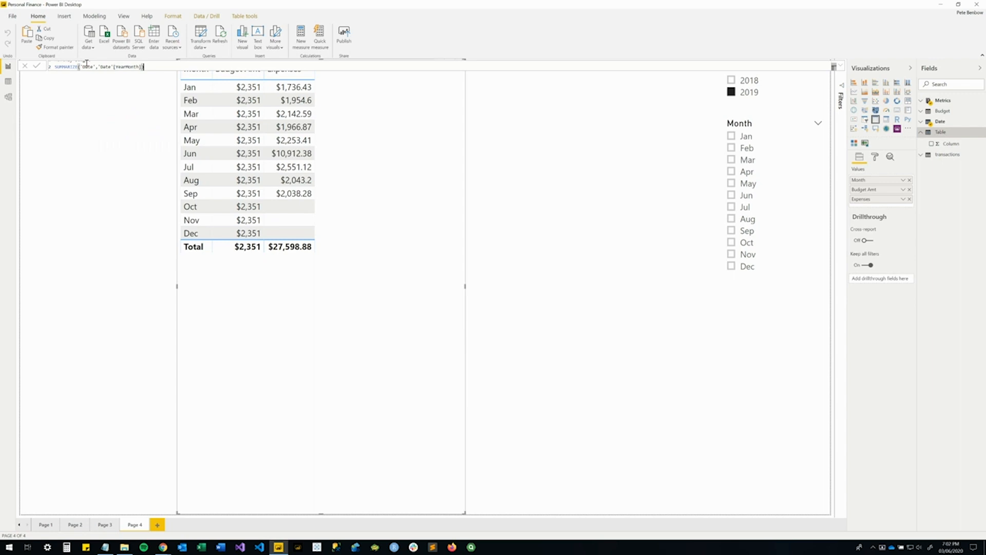
pyautogui.press('Return')
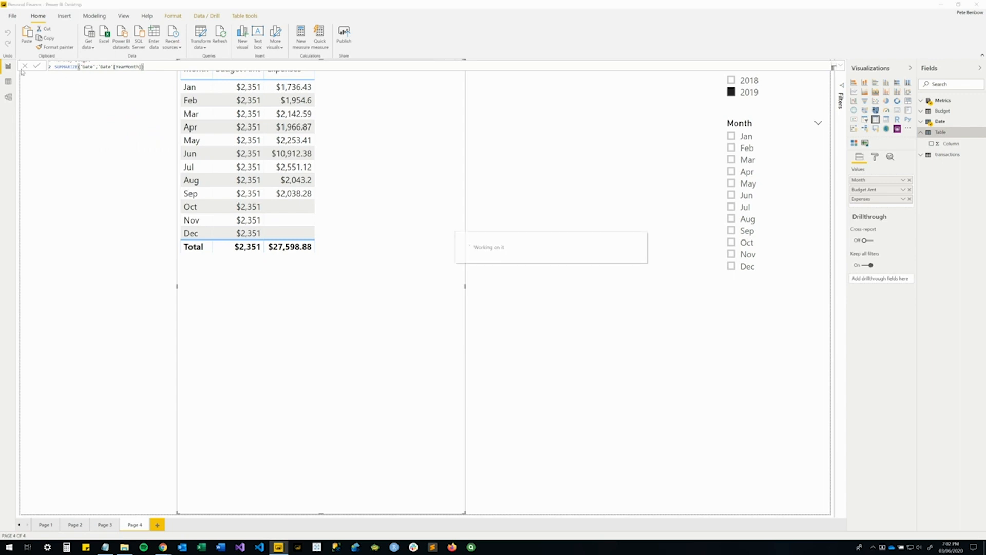
# Display the Monthly Budget table's data and change its expression to CROSSJOIN(SUMMARIZE('Date','Date'[YearMonth]),Budget).
pyautogui.click(9, 81)
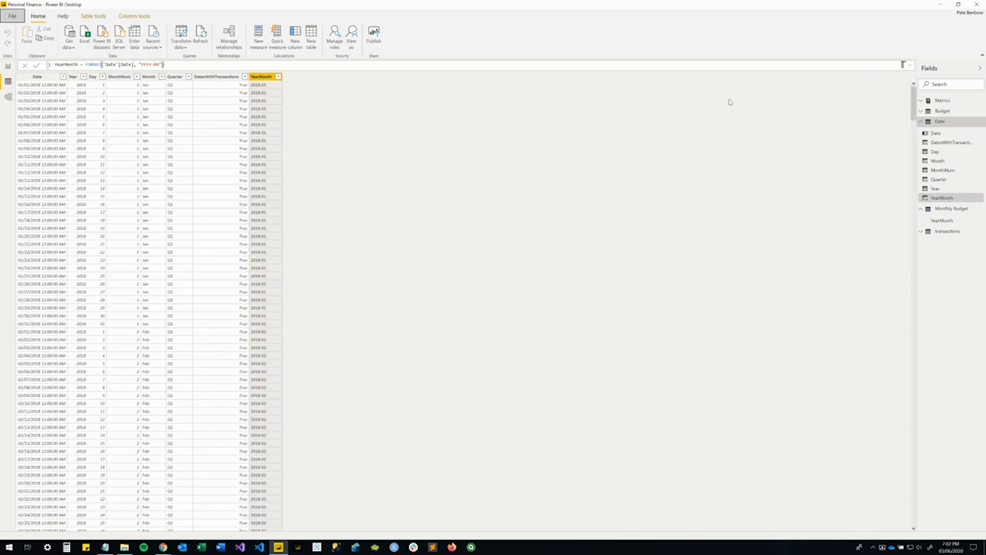
pyautogui.click(945, 209)
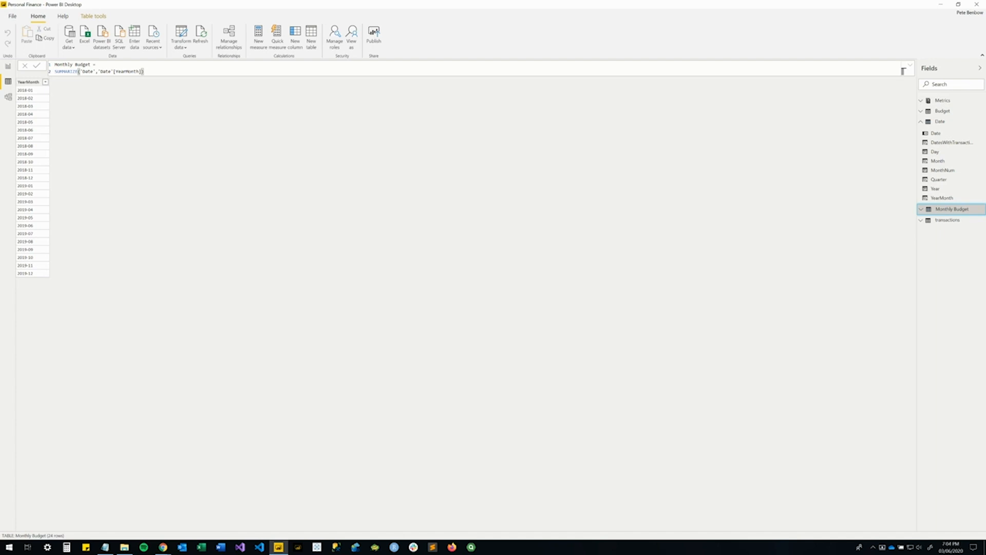
pyautogui.hotkey('alt', 'Tab')
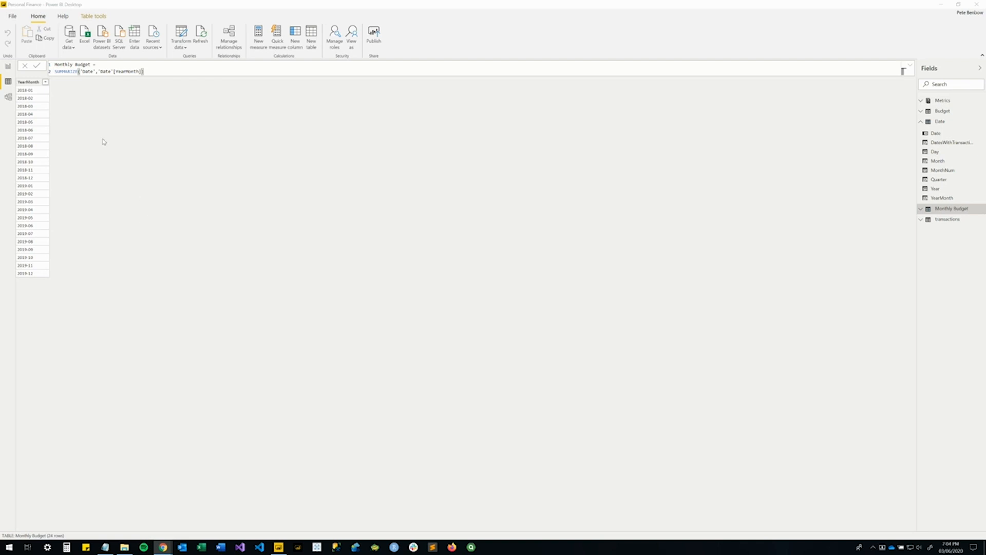
pyautogui.click(157, 72)
pyautogui.hotkey('shift', 'Home')
pyautogui.write("CROSSJOIN(SUMMARIZE('Date','Date'[YearMonth]),Budget)")
pyautogui.press('Return')
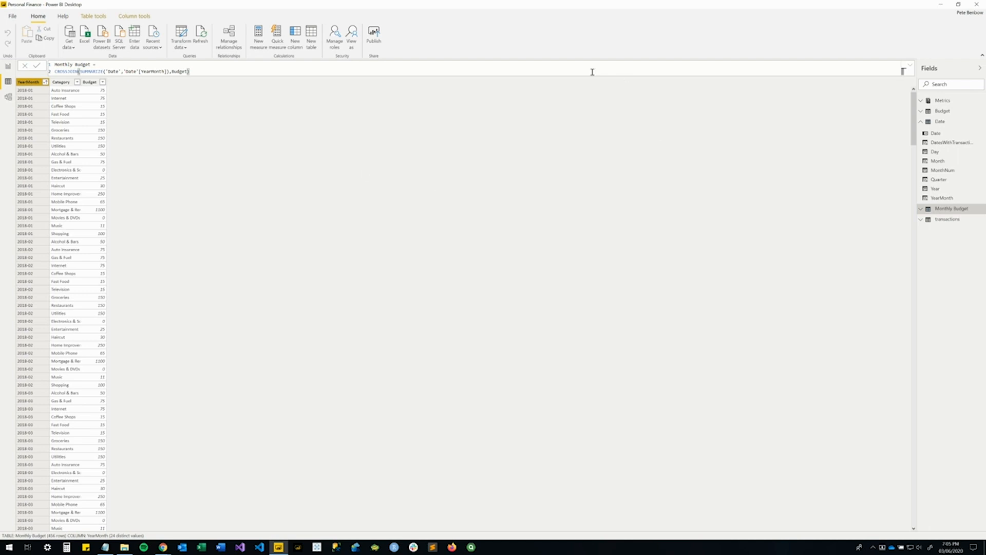
# Change the Budget Amt measure in the Metrics table to SUM('Monthly Budget'[Budget]) and return to the report page.
pyautogui.click(927, 102)
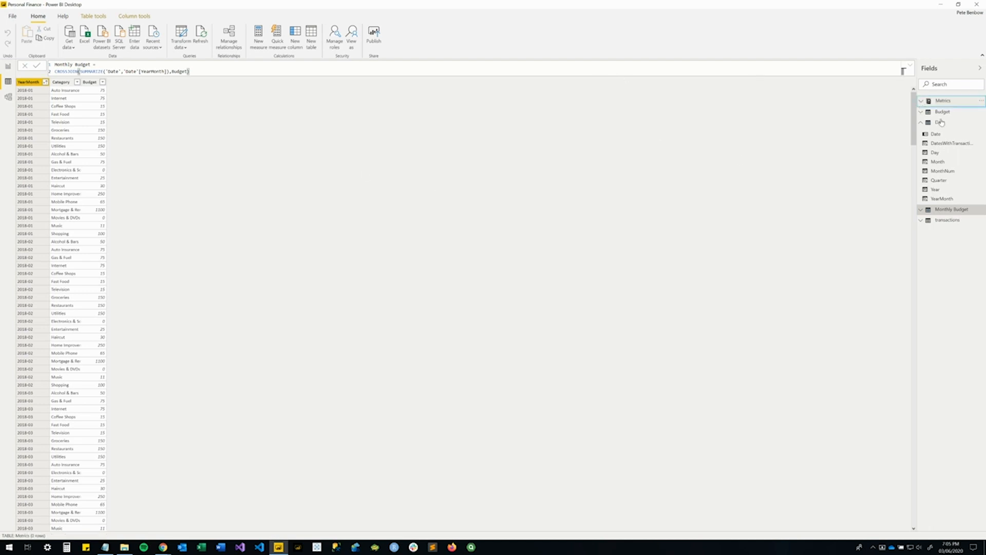
pyautogui.click(944, 122)
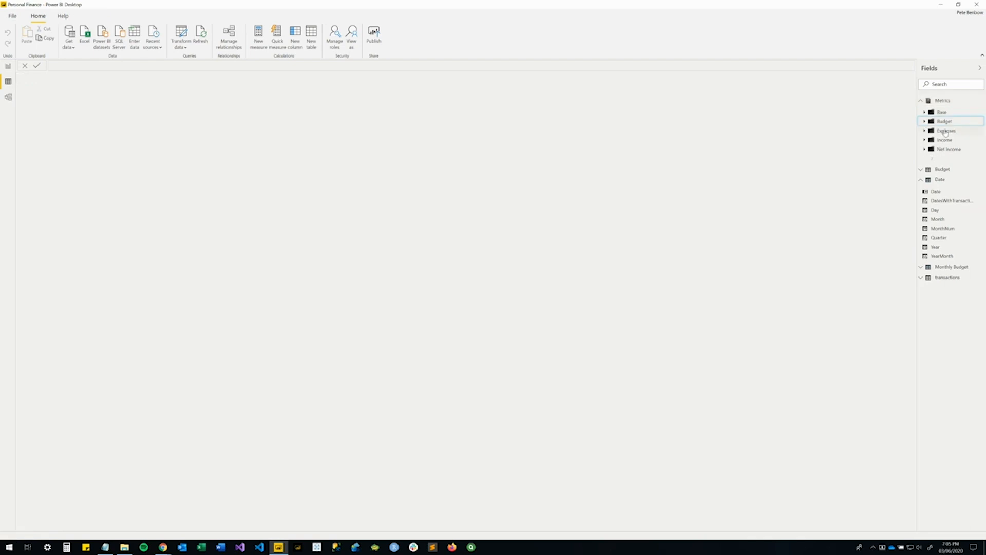
pyautogui.click(925, 121)
pyautogui.click(936, 131)
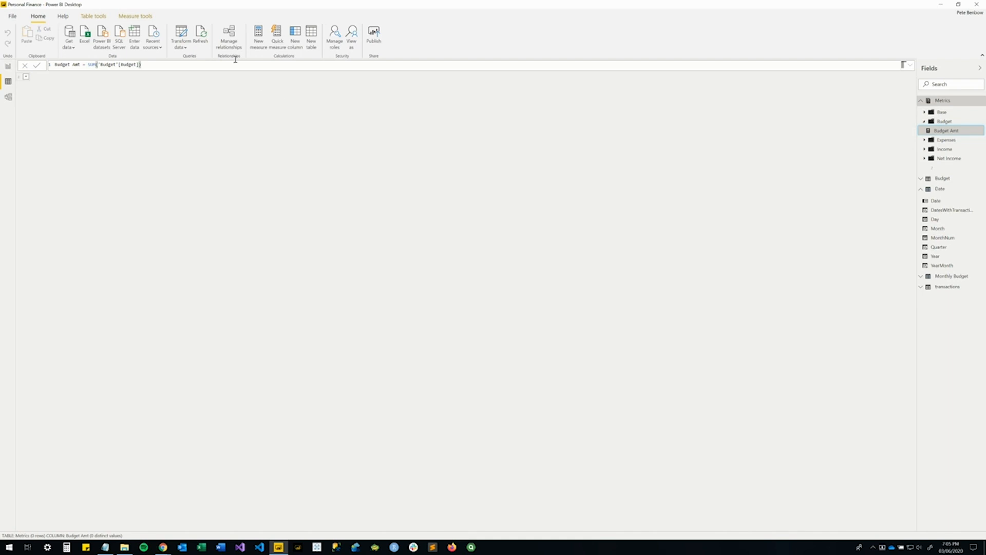
pyautogui.click(101, 65)
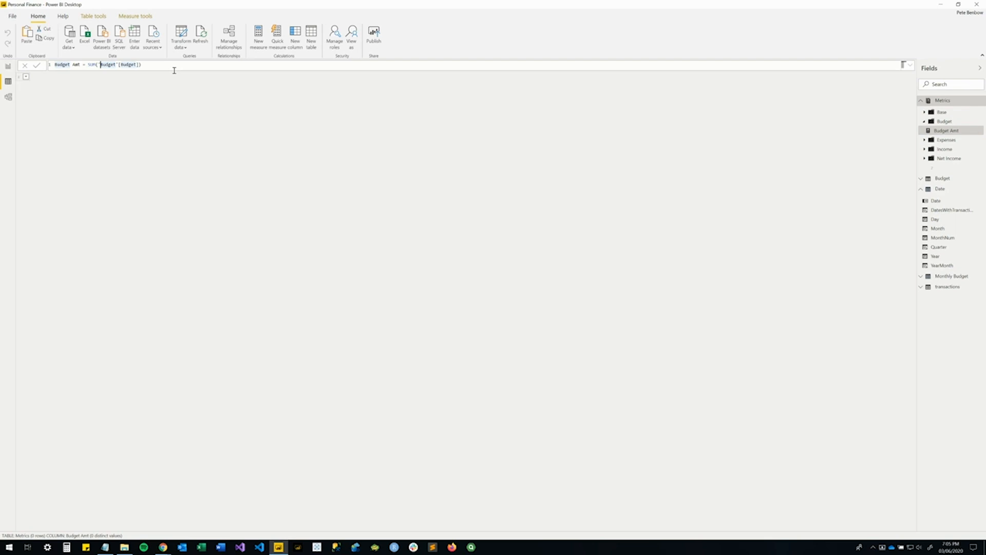
pyautogui.write('Monthly')
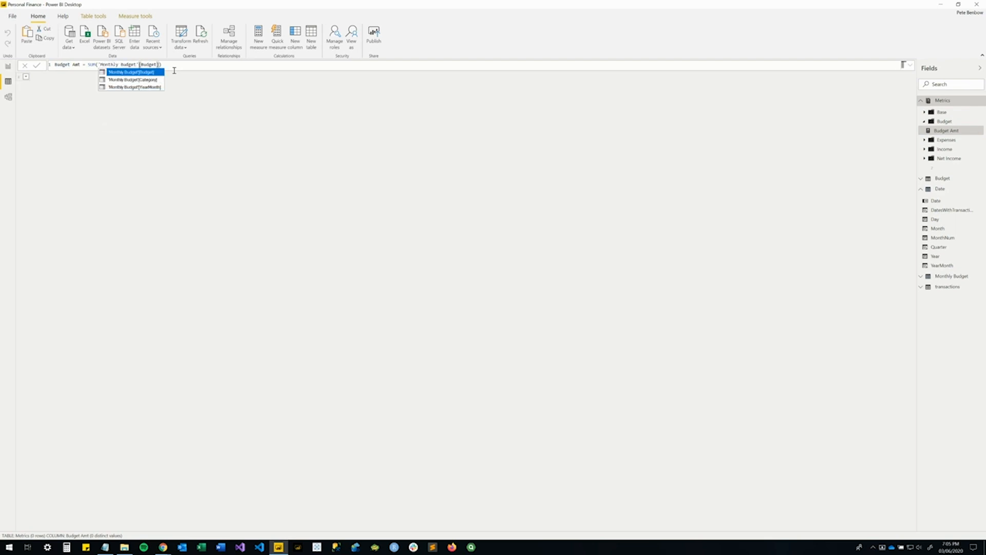
pyautogui.click(183, 66)
pyautogui.press('Return')
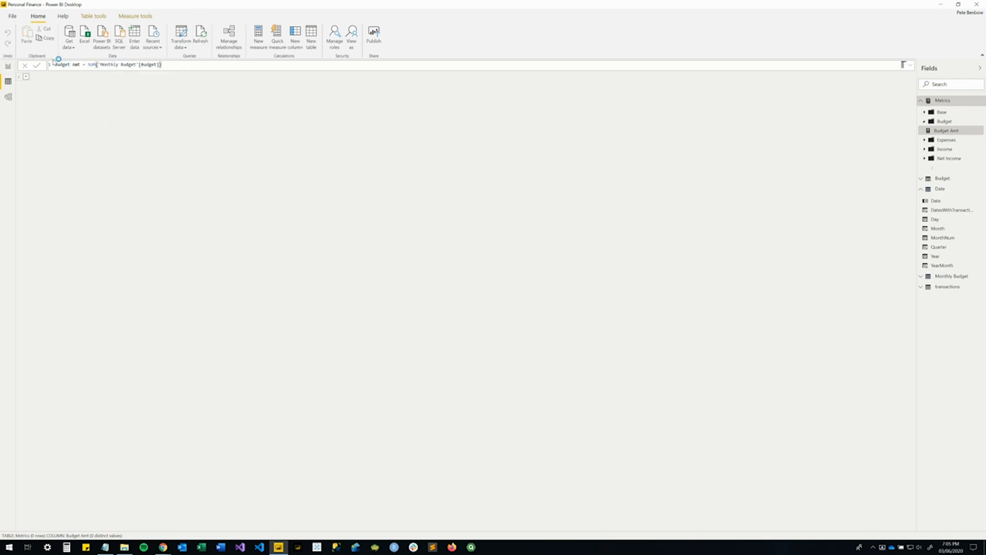
pyautogui.click(8, 67)
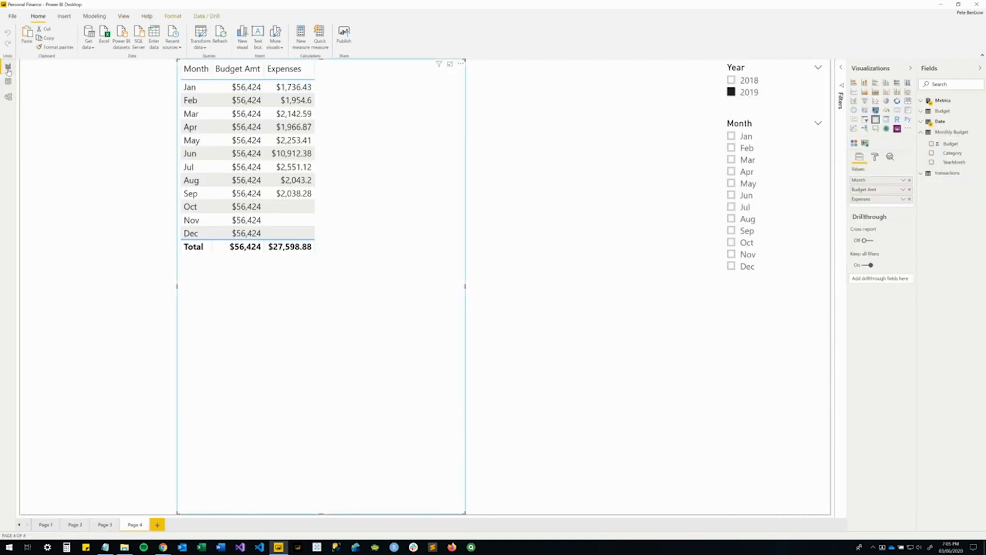